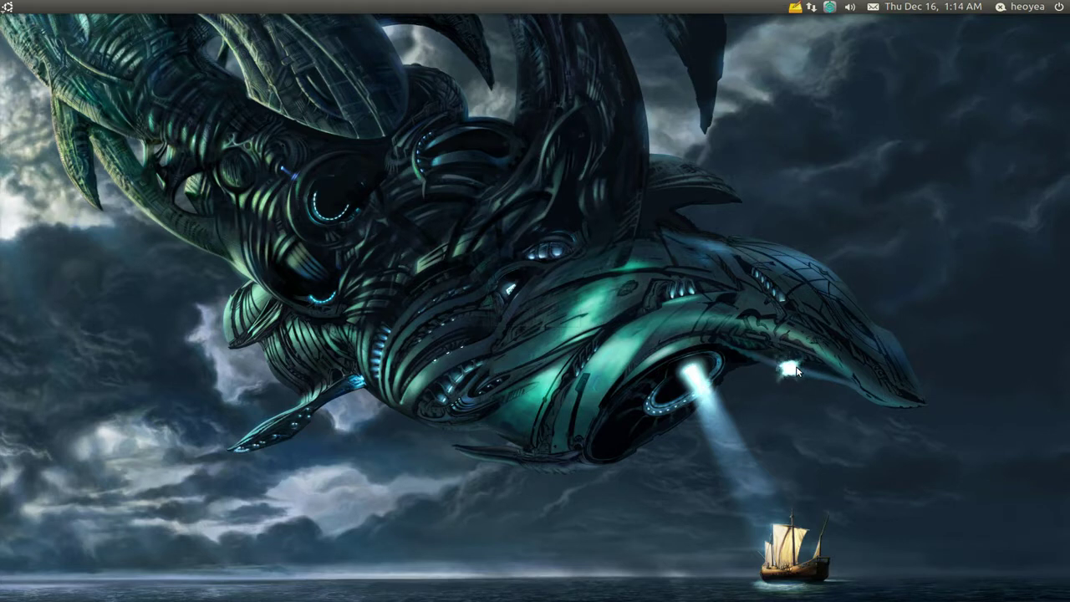
Find Activity Journal in the desktop launcher with "jou" and launch it
key("ctrl+space")
type("jou")
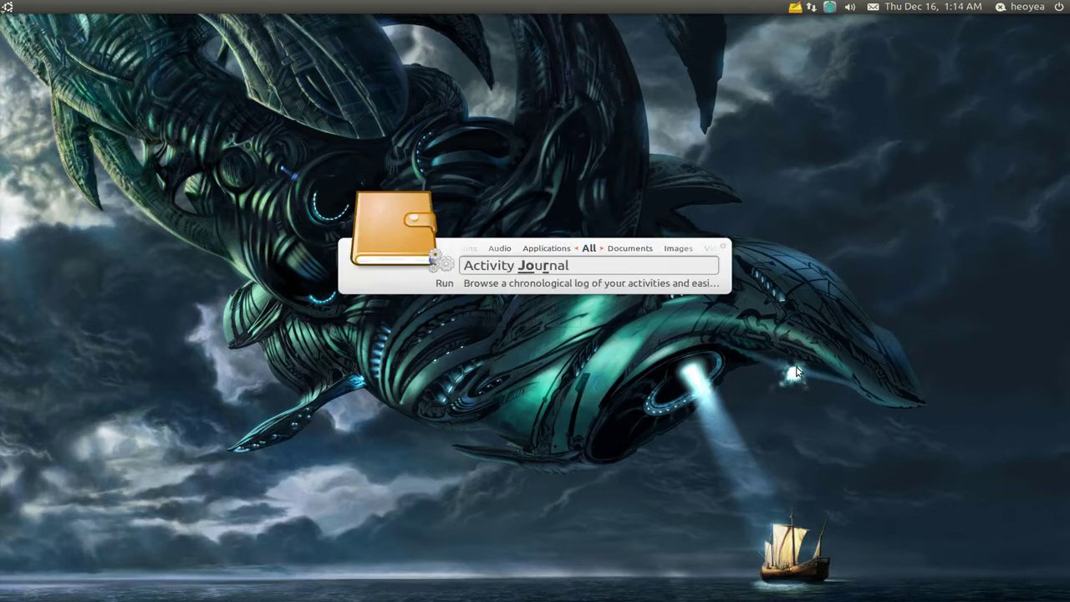
key("Return")
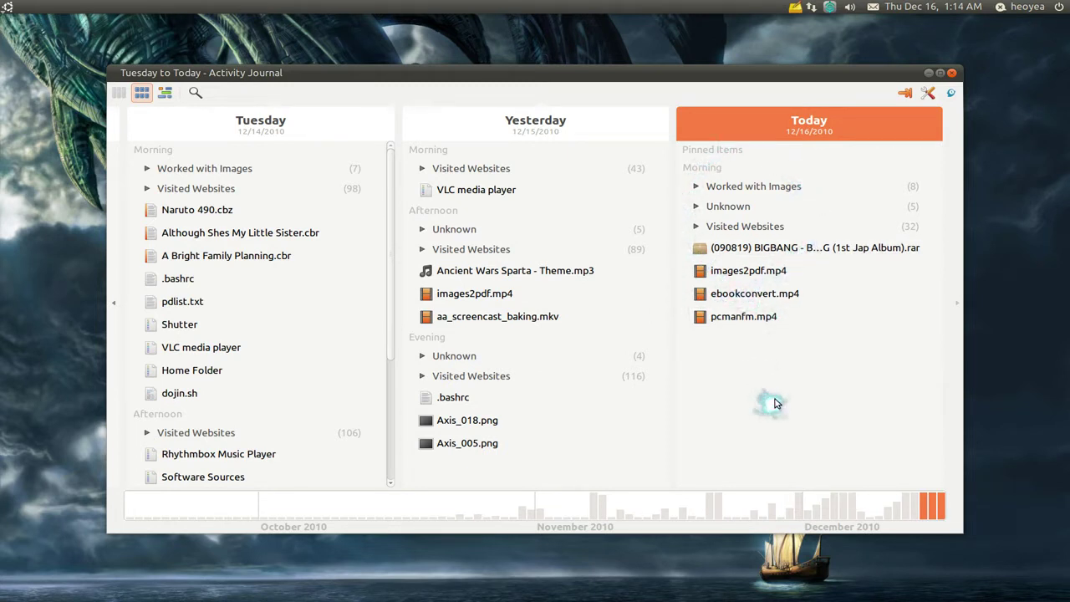
Search the launcher for "pictures", browse the matching files and open 50.jpg from the Wallpapers folder
key("ctrl+f")
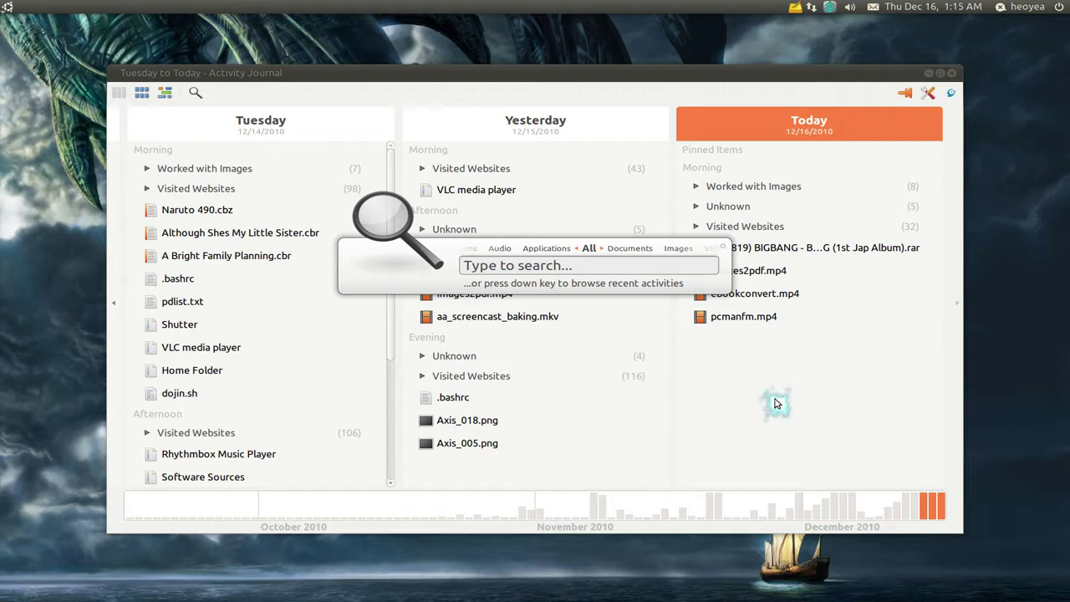
type("pictures")
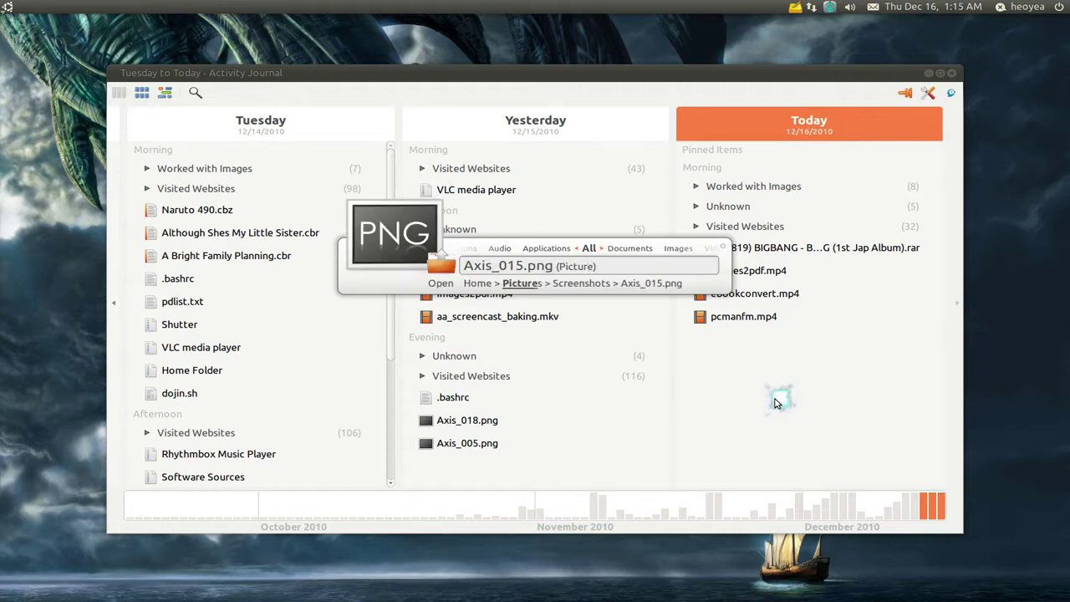
key("Down")
key("Down")
key("Down")
key("Down")
key("Down")
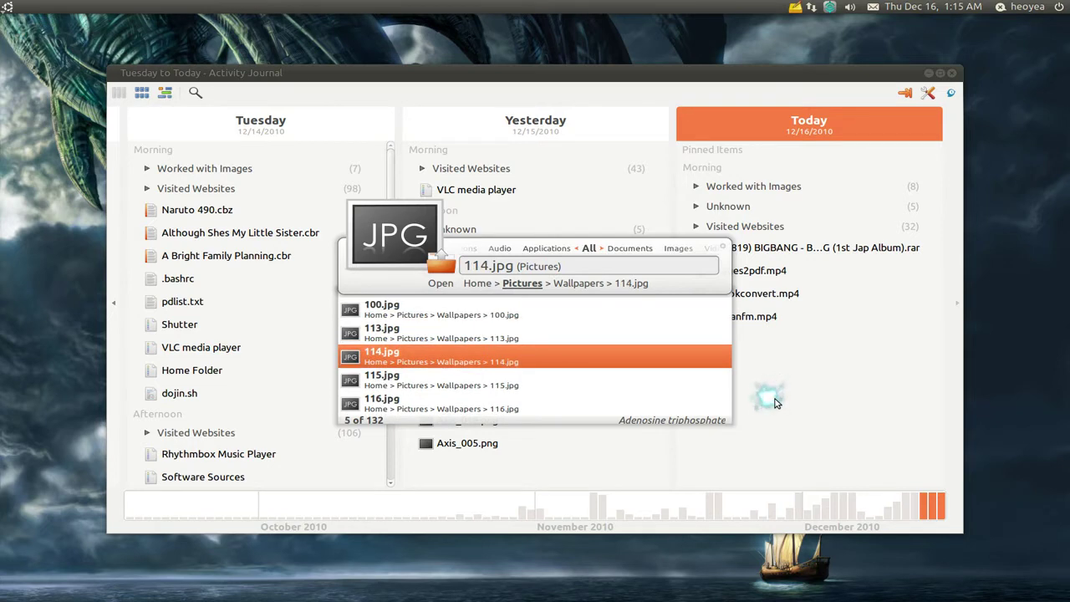
key("Down")
key("Down")
key("Down")
key("Down")
key("Down")
key("Down")
key("Down")
key("Down")
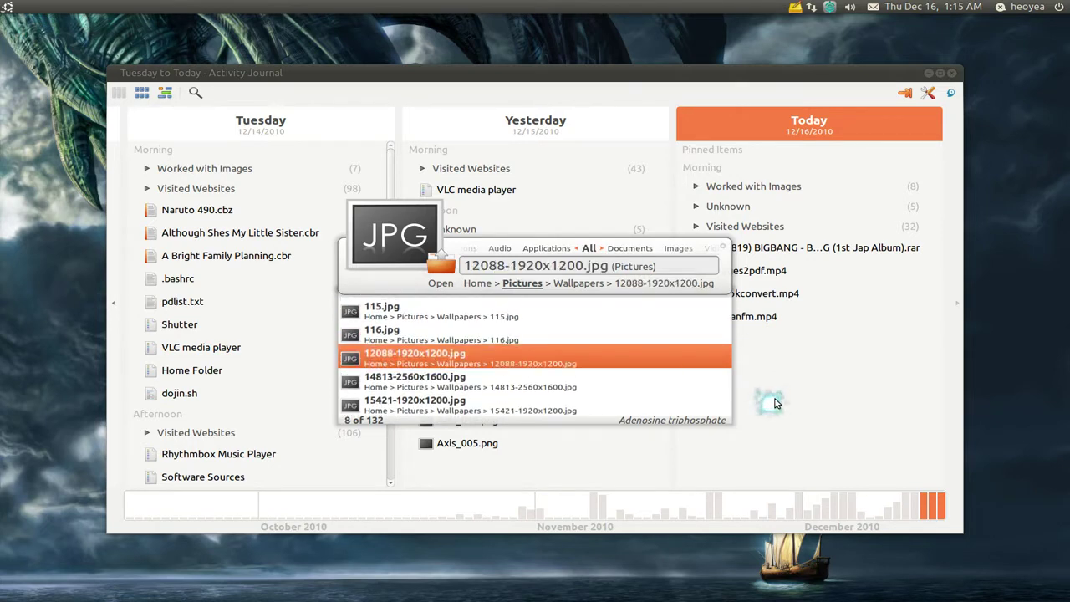
key("Down")
key("Down")
key("Down")
key("Down")
key("Down")
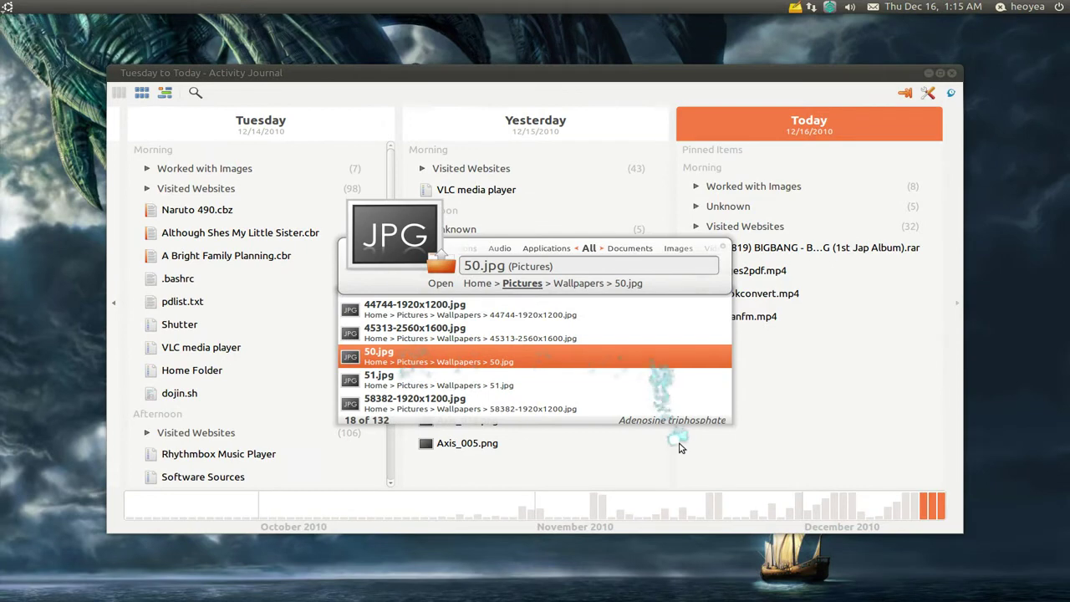
key("Return")
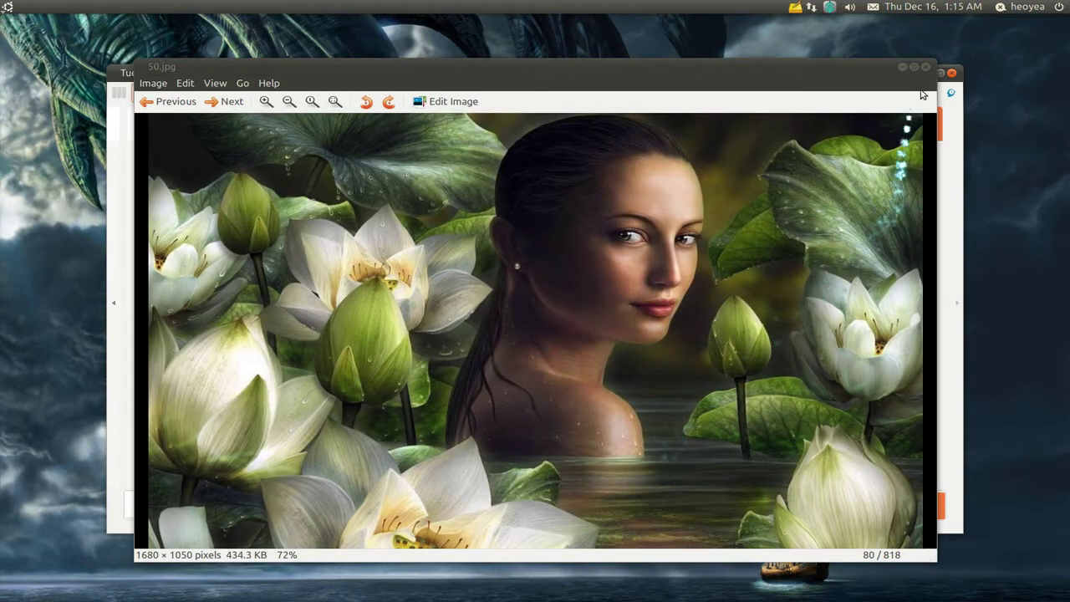
Close the image viewer and expand today's "Worked with Images" group in Activity Journal to check for 50.jpg
left_click(925, 67)
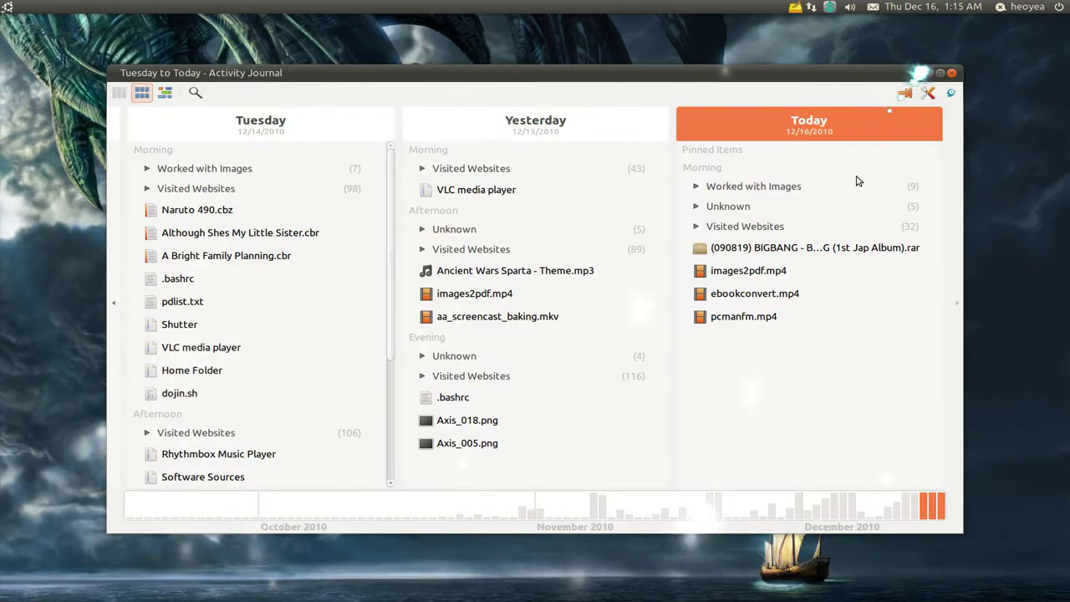
left_click(695, 186)
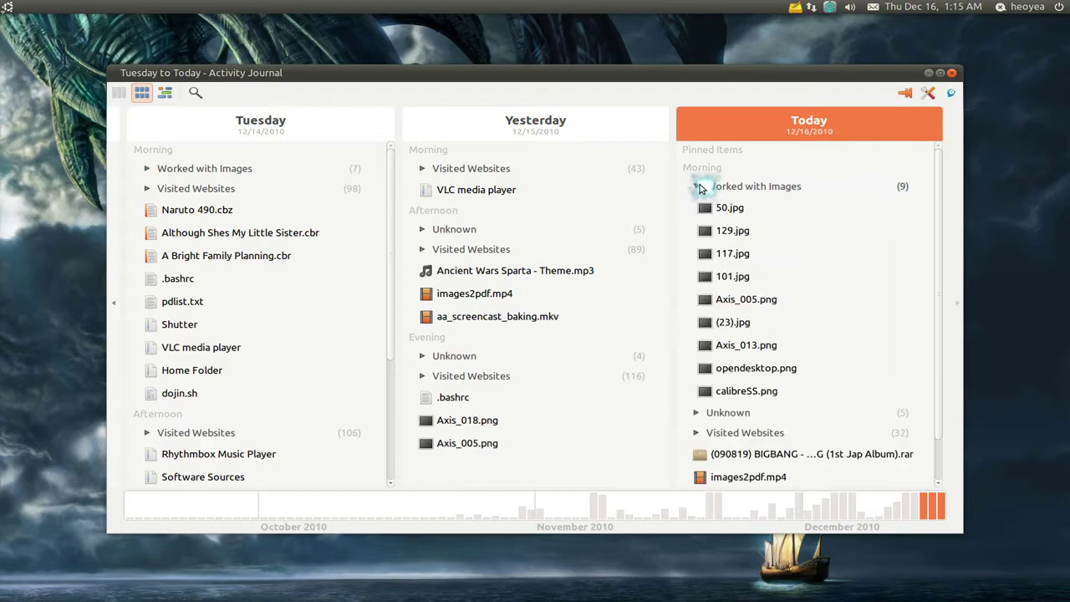
left_click(757, 209)
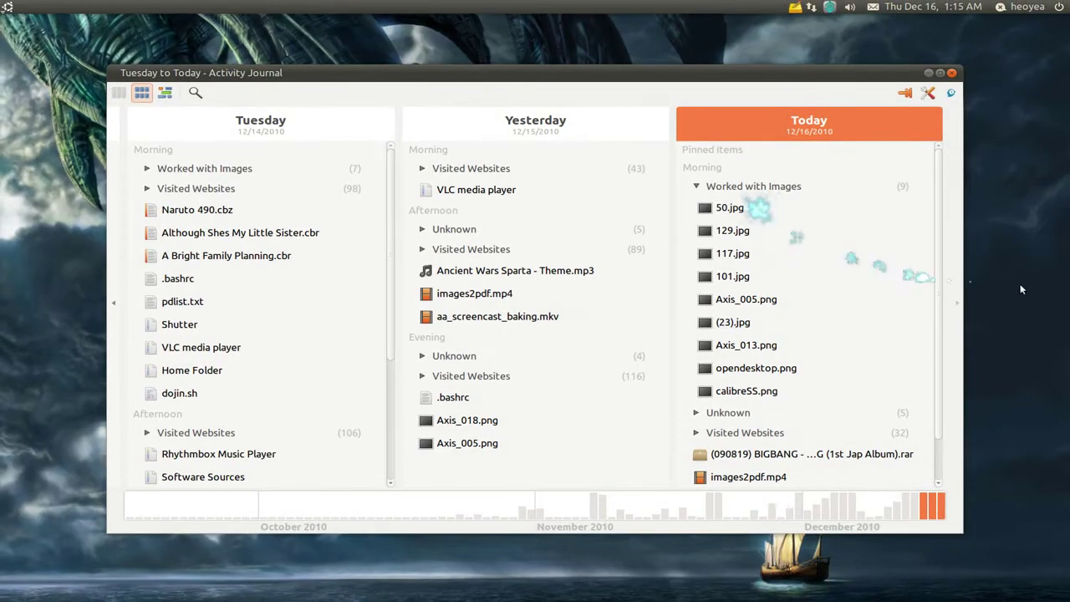
Browse the recent activities in the launcher's Images category, and dismiss the launcher
key("ctrl+space")
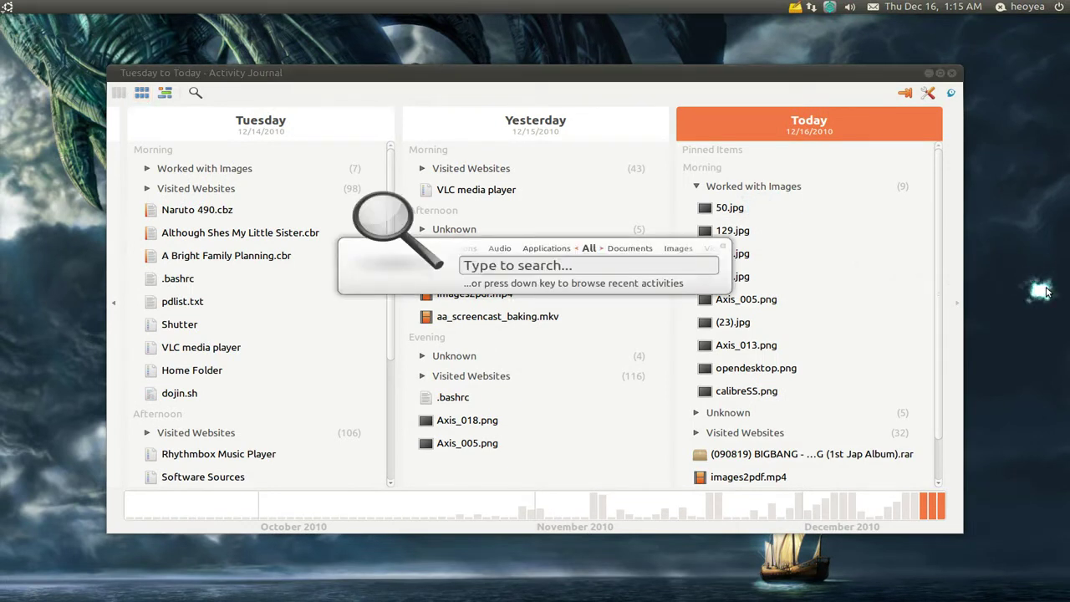
key("Right")
key("Right")
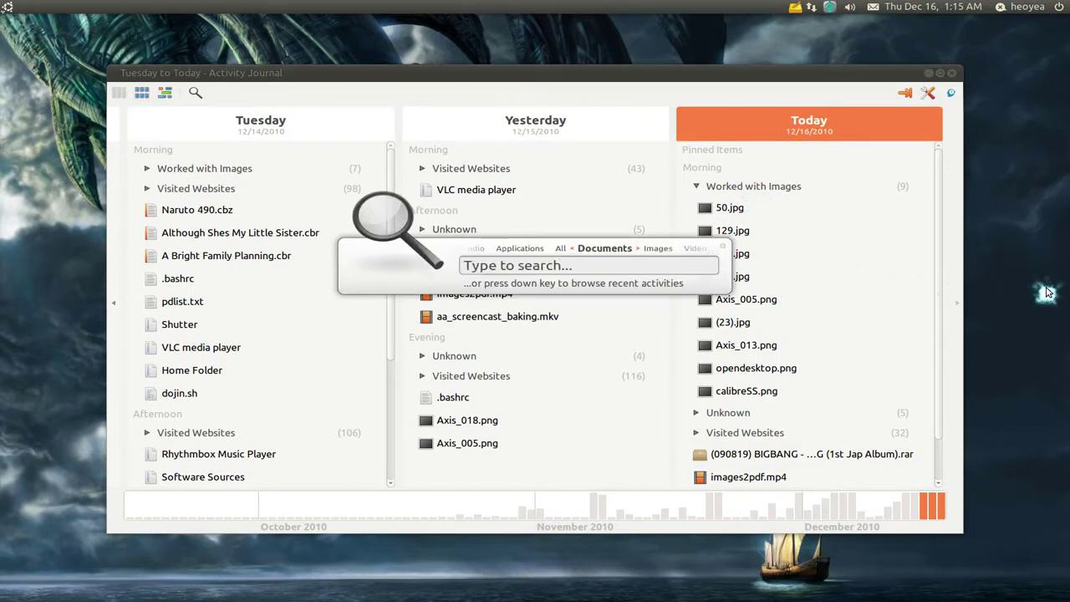
key("Down")
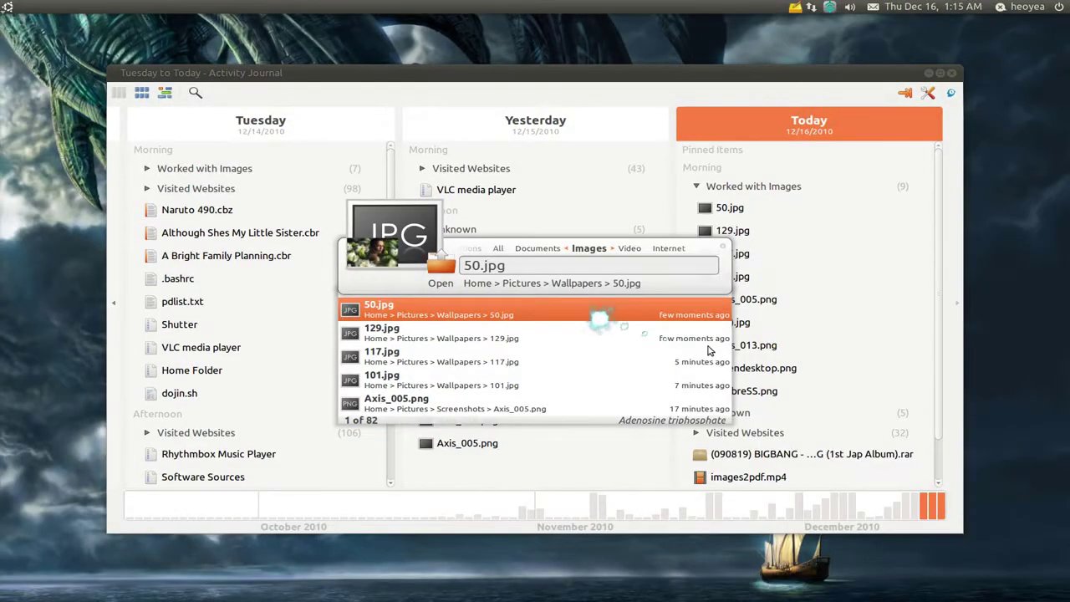
key("Escape")
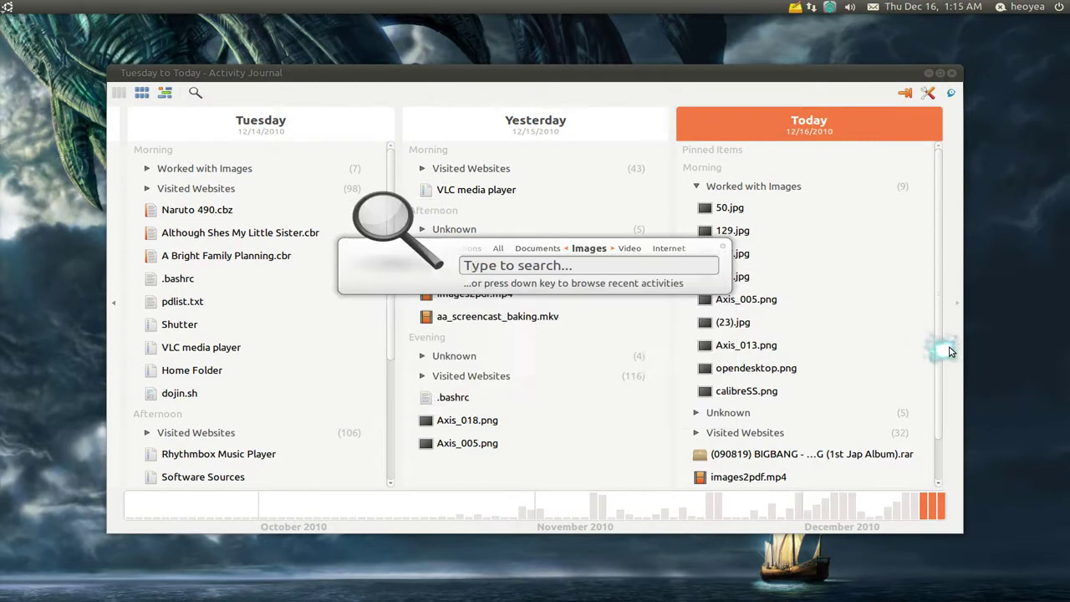
key("Escape")
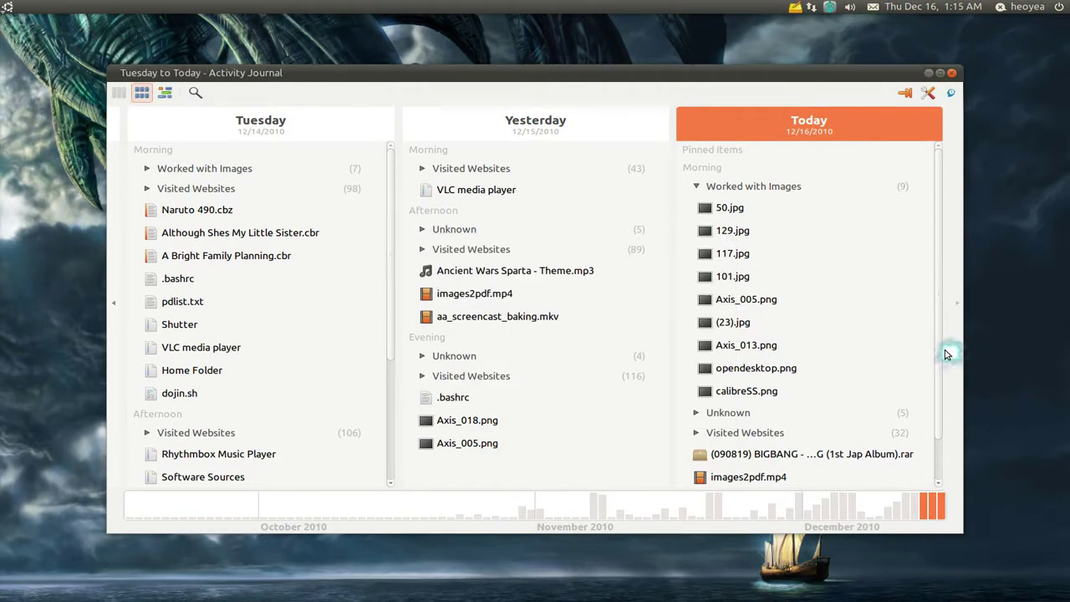
Close Activity Journal and switch to the open Synaptic Package Manager window
left_click(954, 74)
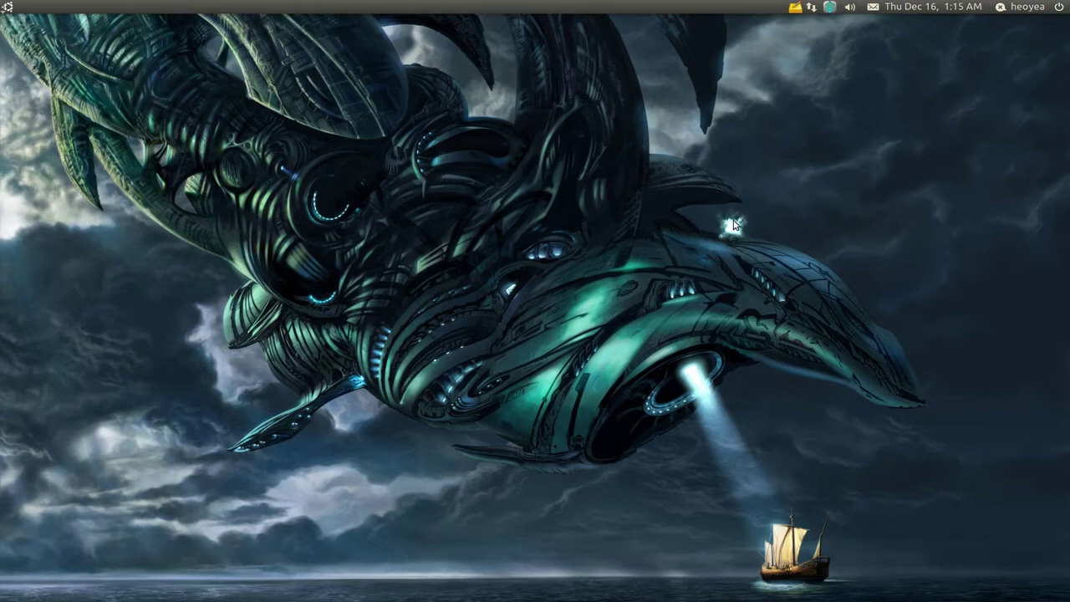
key("super+w")
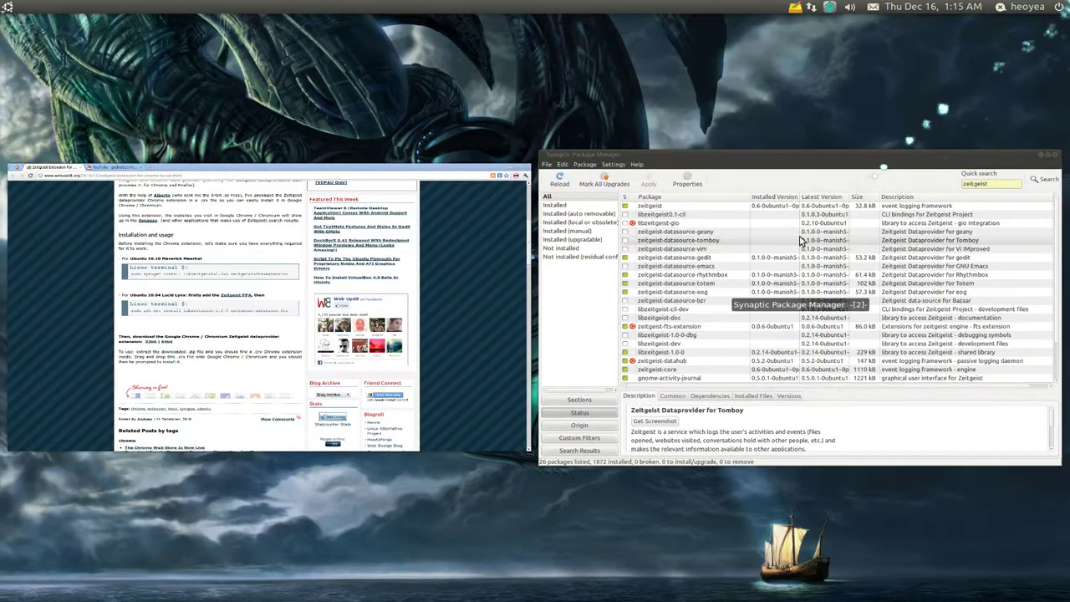
left_click(762, 269)
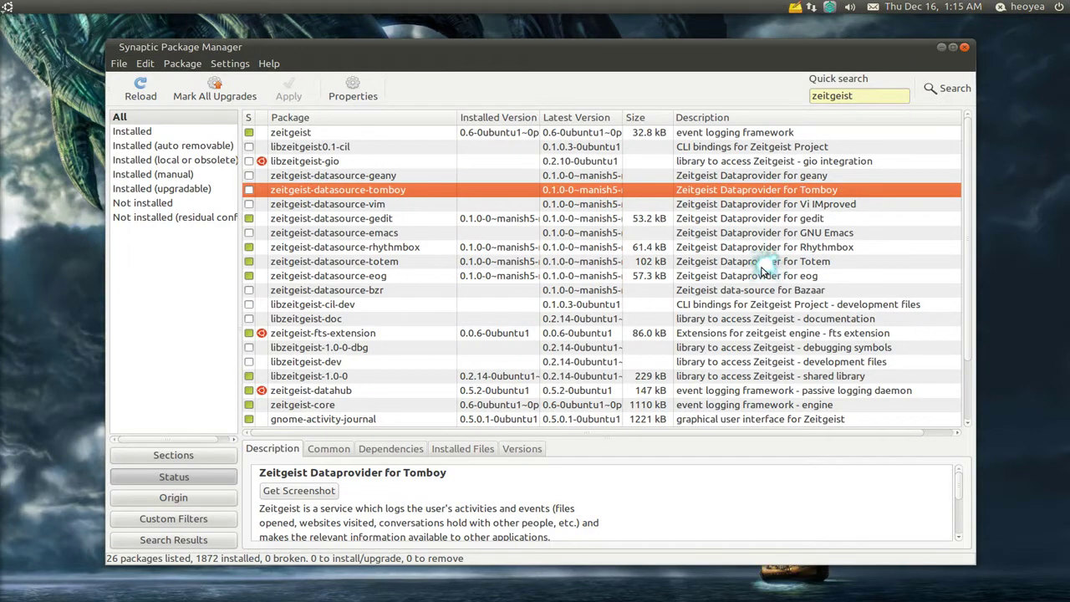
Examine the zeitgeist and zeitgeist-fts-extension packages and look through the rest of the package list
left_click(303, 132)
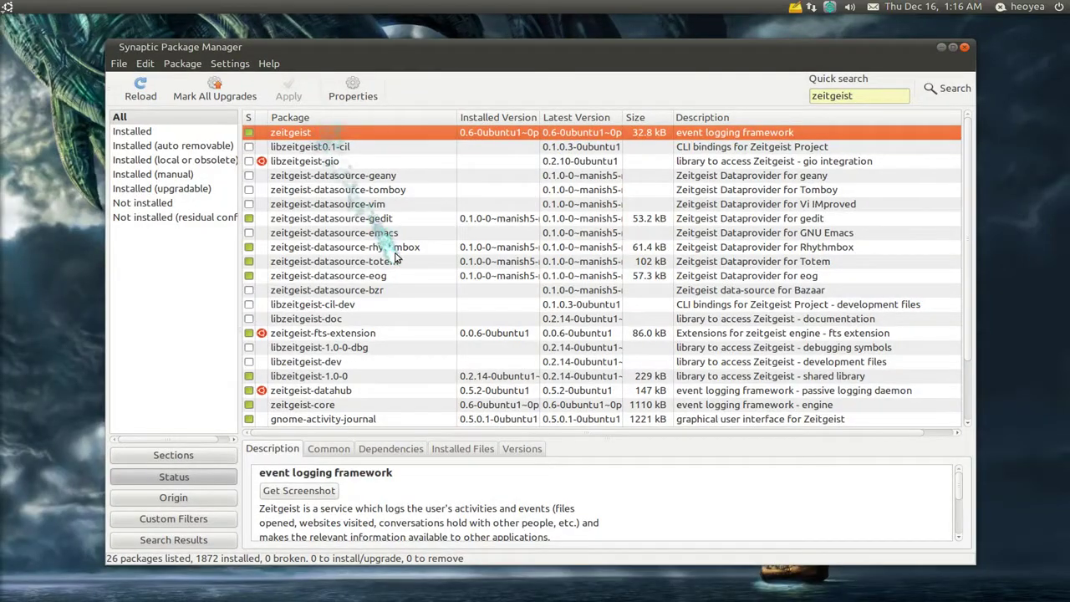
left_click(352, 333)
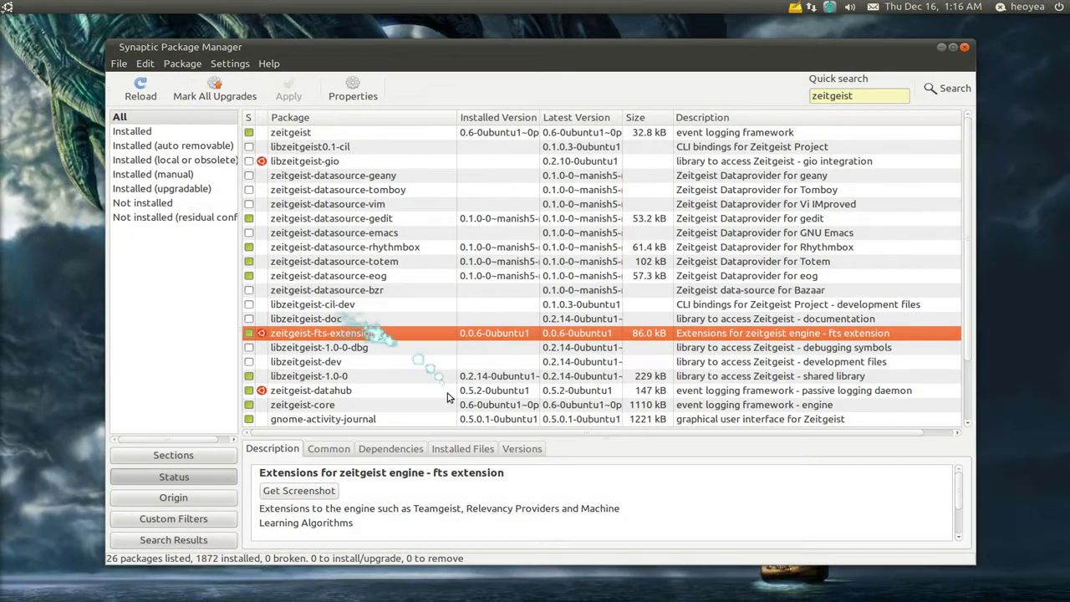
scroll(443, 509, "down", 1)
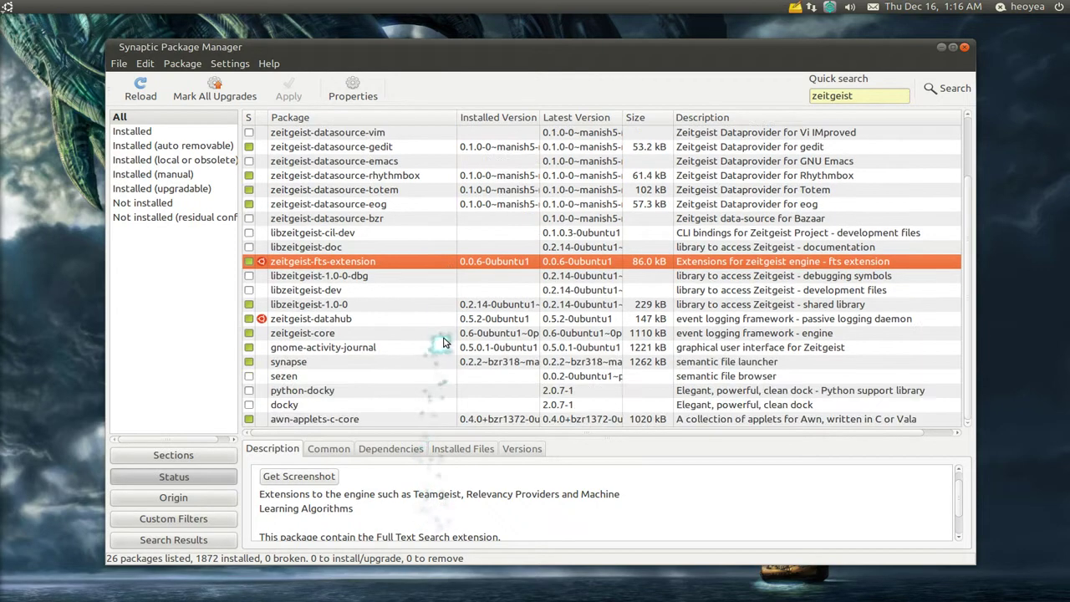
scroll(443, 345, "down", 2)
scroll(443, 343, "up", 1)
scroll(443, 343, "up", 1)
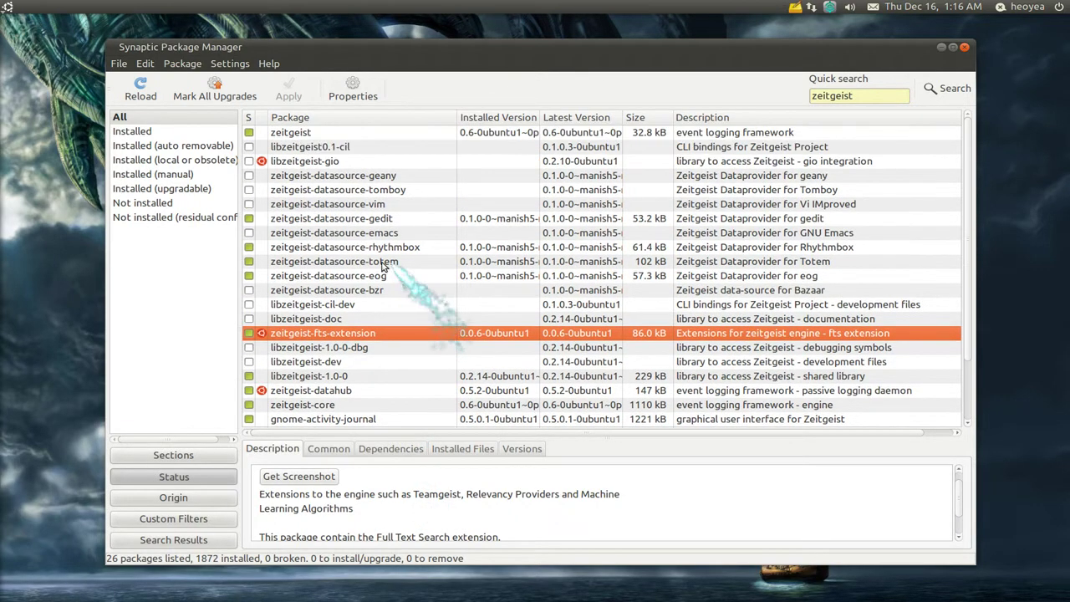
Examine the zeitgeist-datasource packages for gedit, rhythmbox and totem, and quit the package manager
left_click(367, 219)
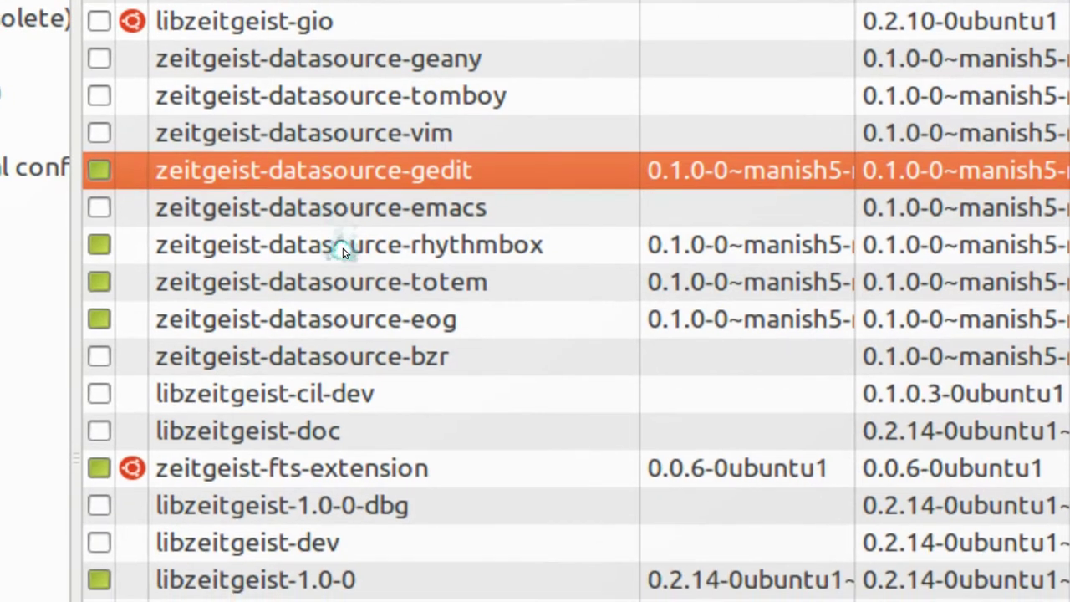
left_click(337, 287)
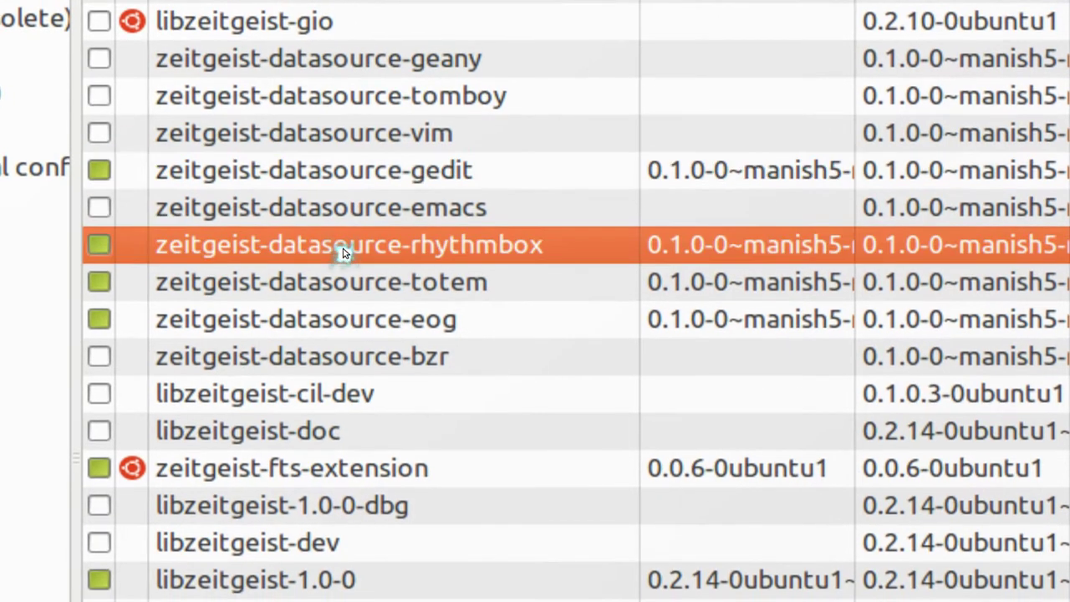
left_click(339, 283)
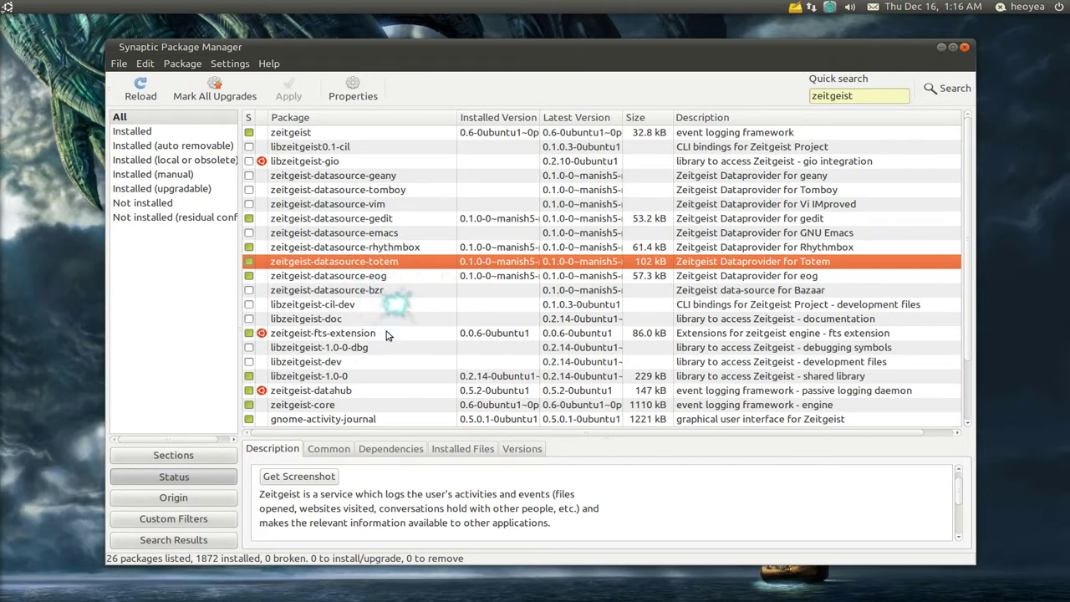
key("ctrl+q")
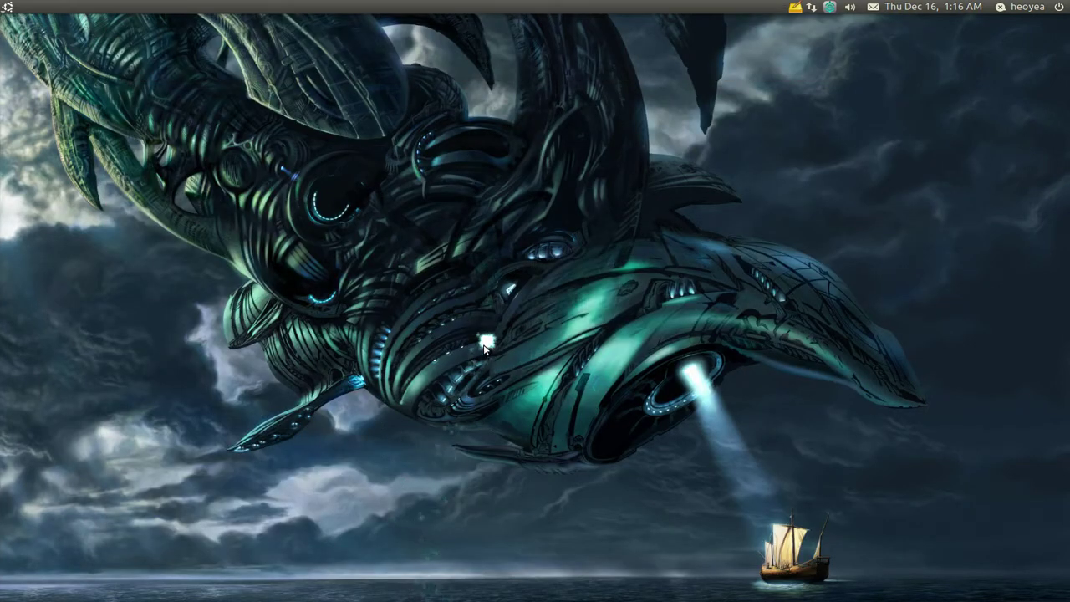
Find Movie Player in the desktop launcher with "movi" and launch it
key("super+space")
type("movi")
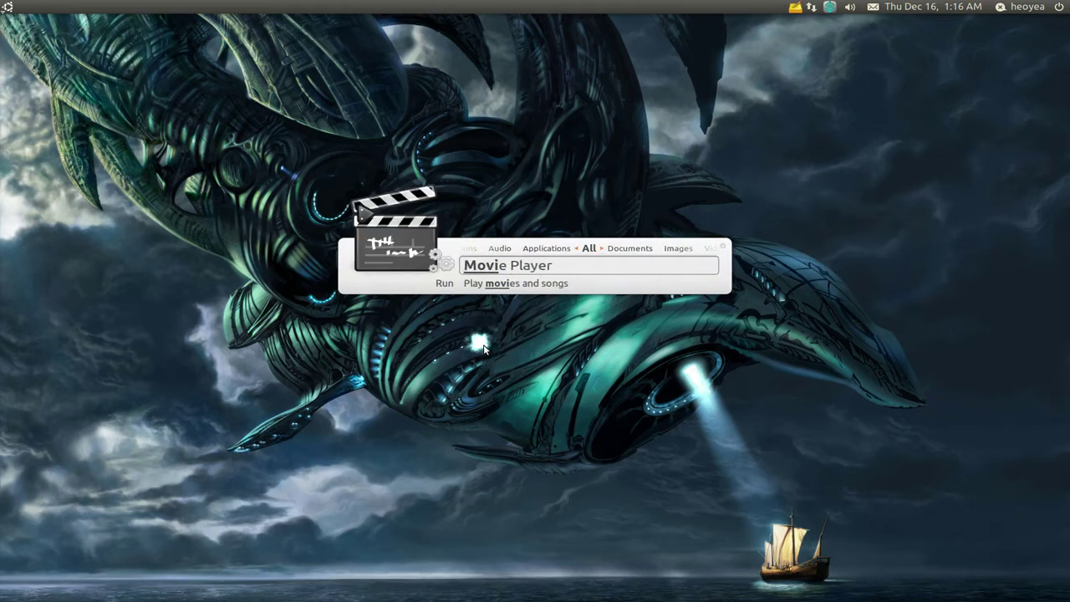
key("Return")
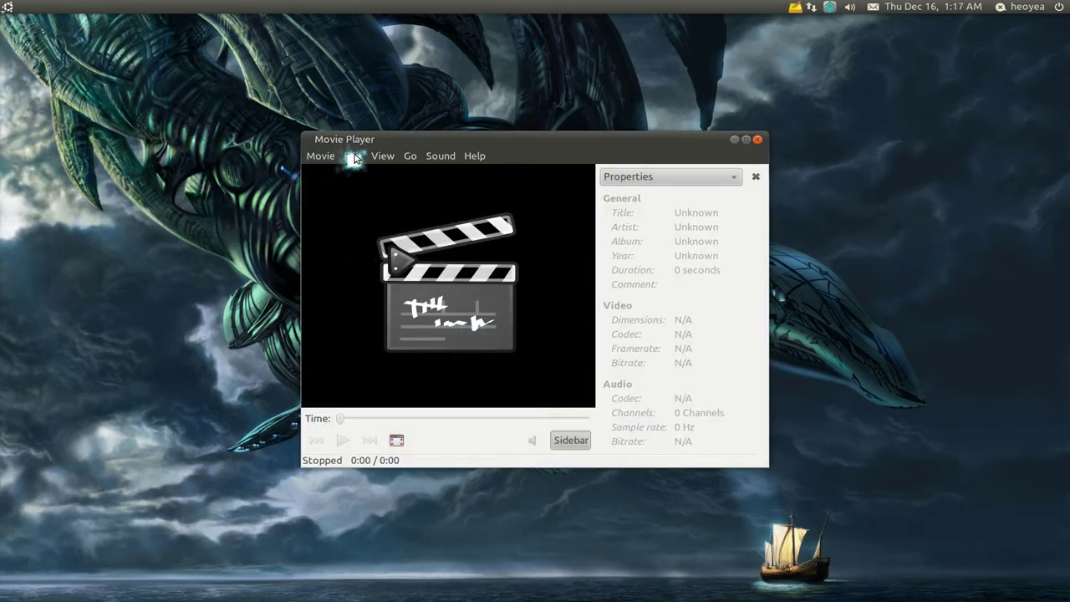
Check the Zeitgeist Plugin entry in Movie Player's plugin configuration, and close the player
left_click(354, 158)
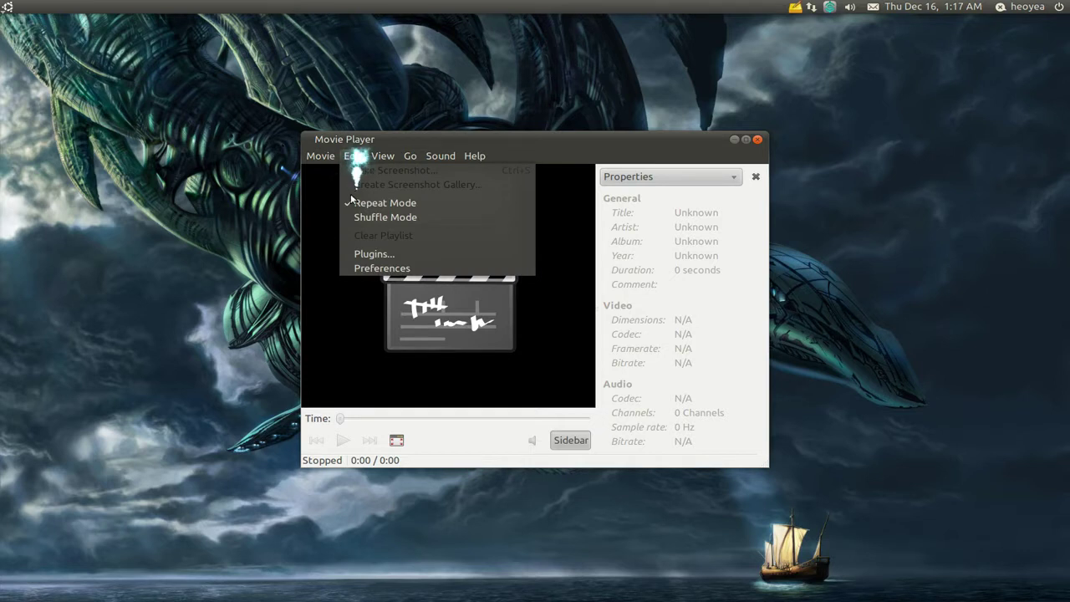
left_click(367, 256)
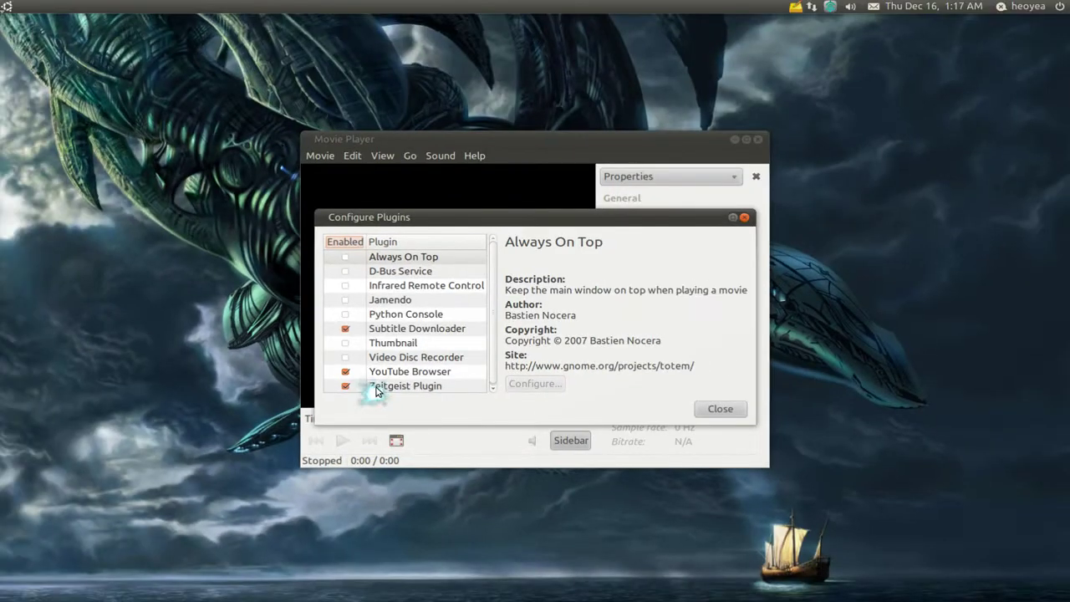
left_click(744, 218)
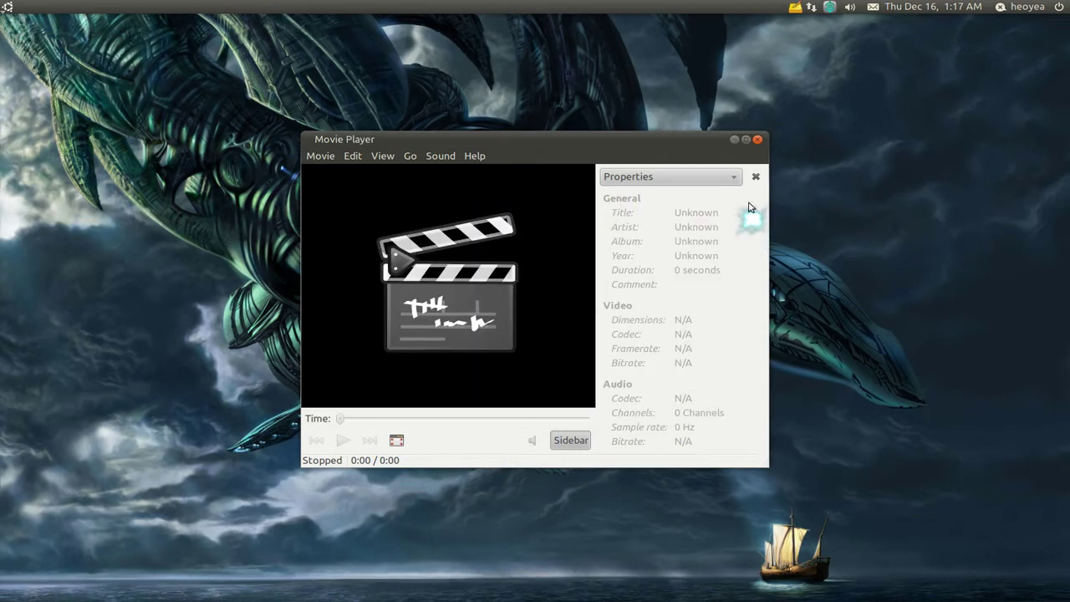
left_click(758, 140)
Find the gedit text editor in the desktop launcher with "gedit" and launch it
key("super+space")
type("gedit")
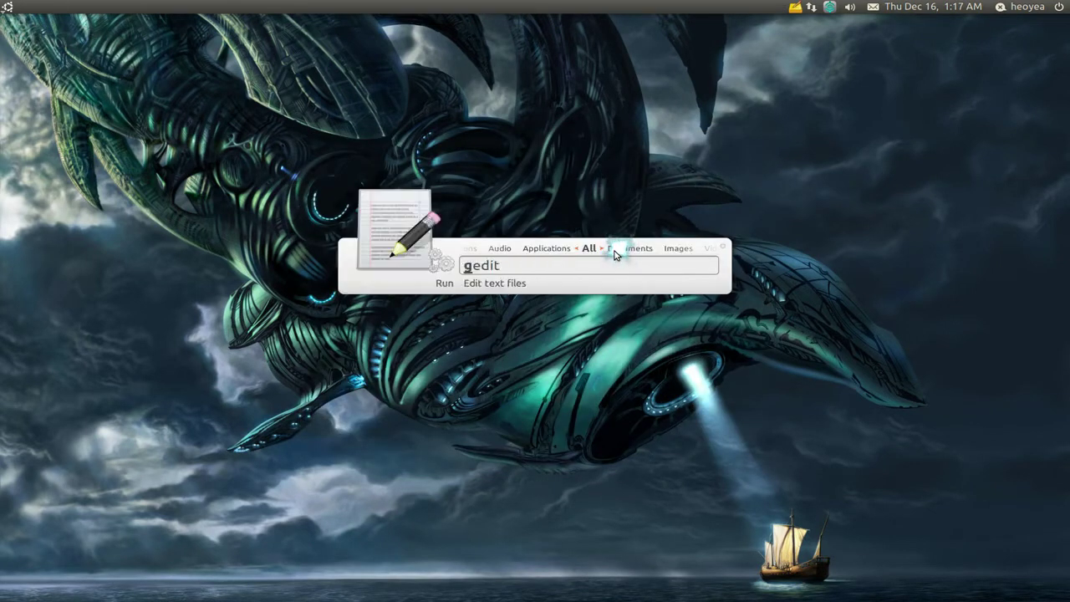
key("Return")
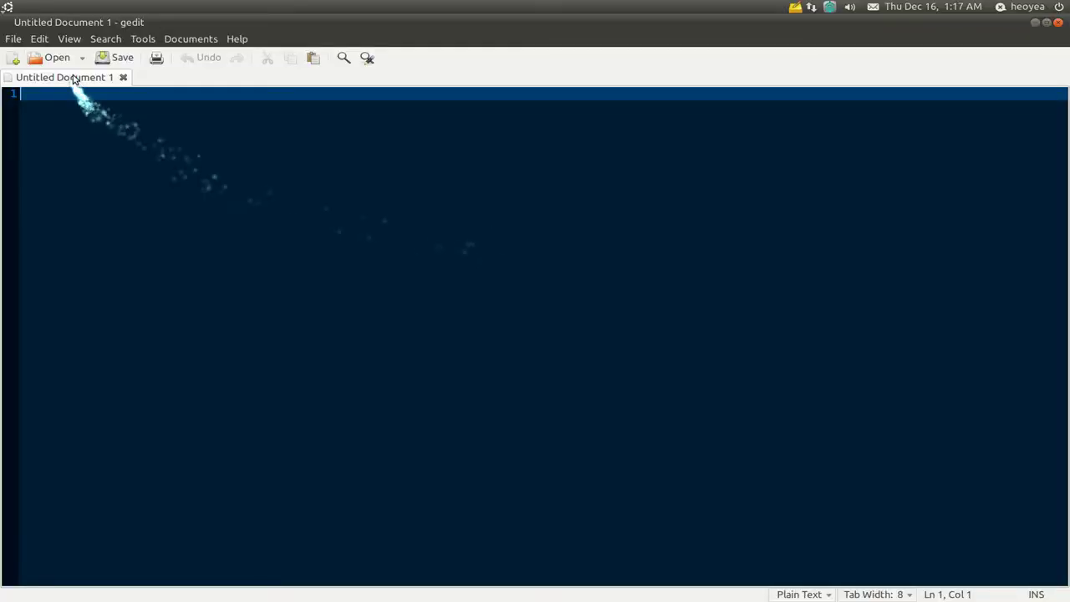
Check the Zeitgeist entry among the plugins in gedit's preferences, and close the editor
left_click(40, 39)
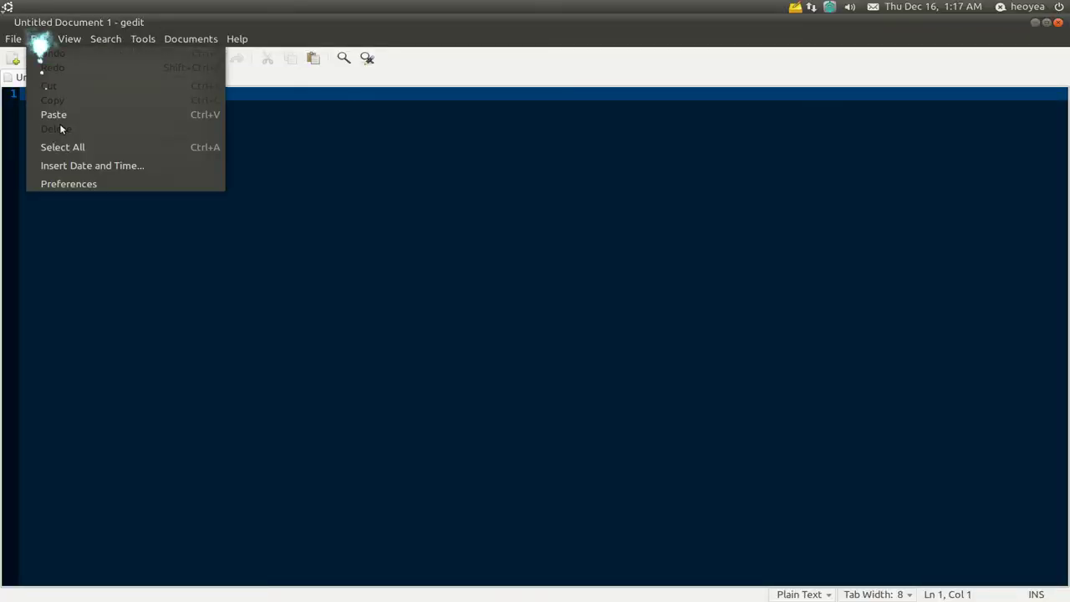
left_click(67, 182)
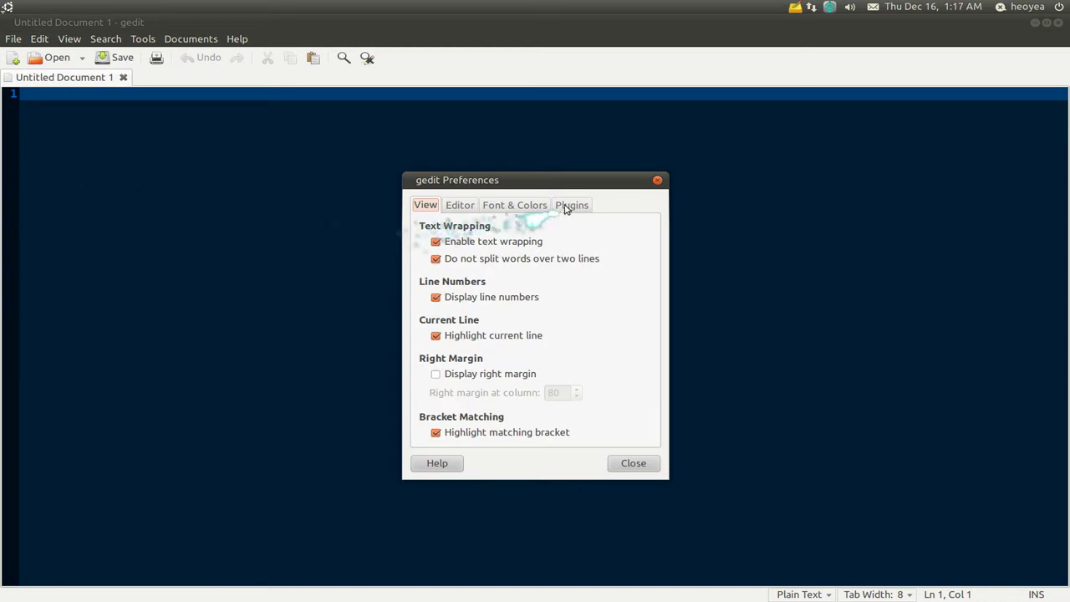
left_click(572, 205)
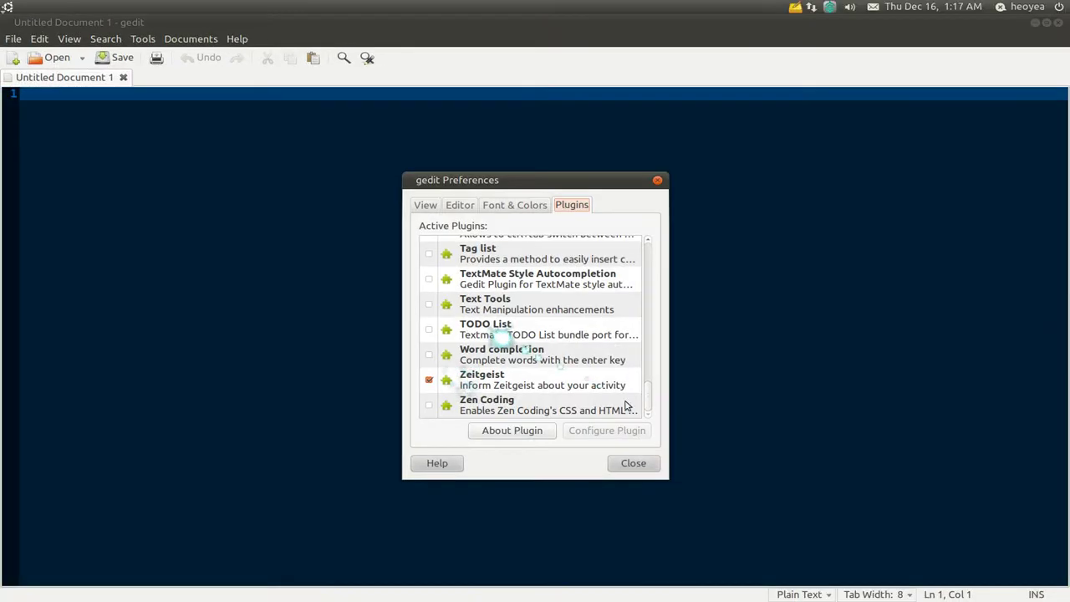
left_click(836, 563)
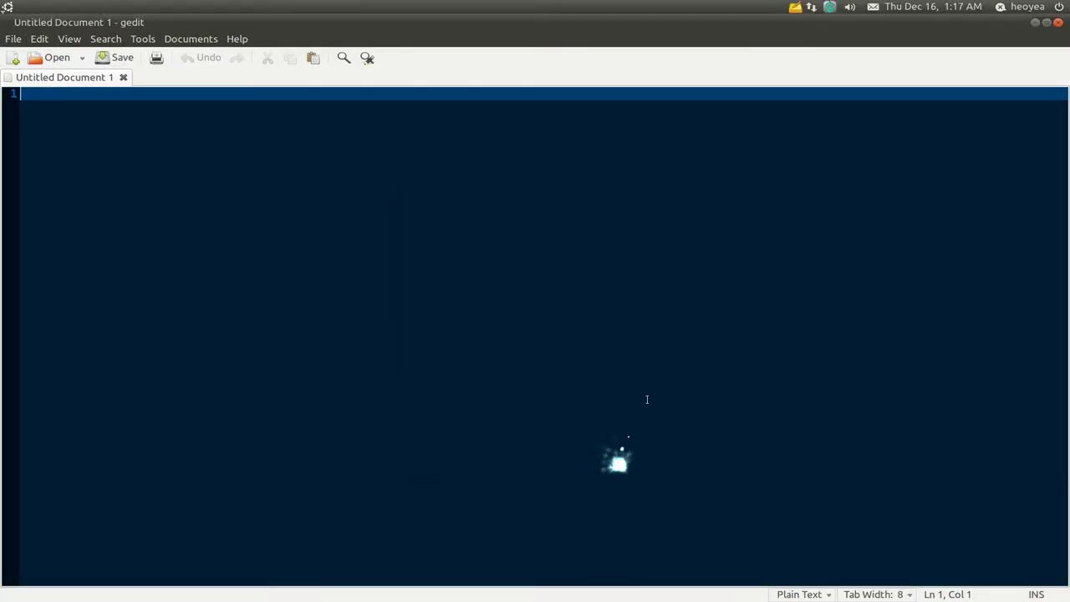
left_click(1058, 22)
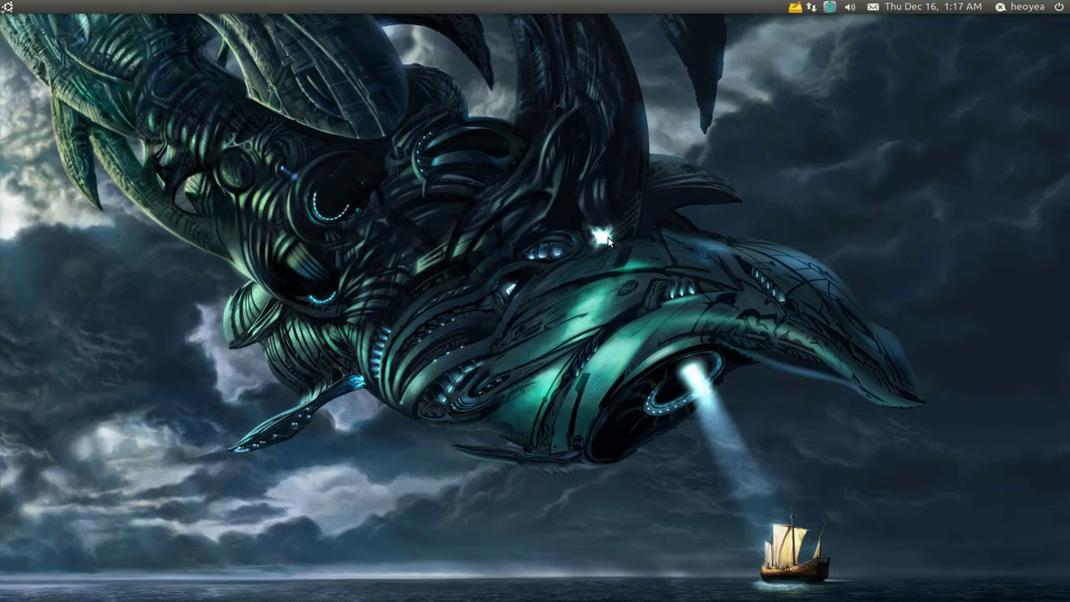
Switch to Synaptic Package Manager and look through the packages listed for zeitgeist
mouse_move(1068, 1)
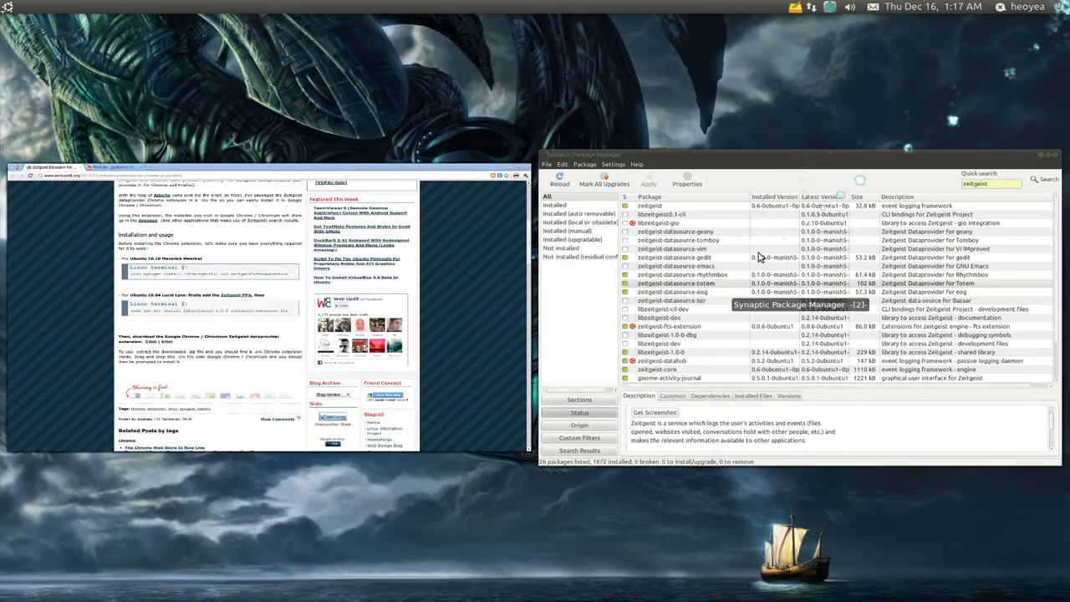
left_click(681, 306)
scroll(675, 307, "down", 2)
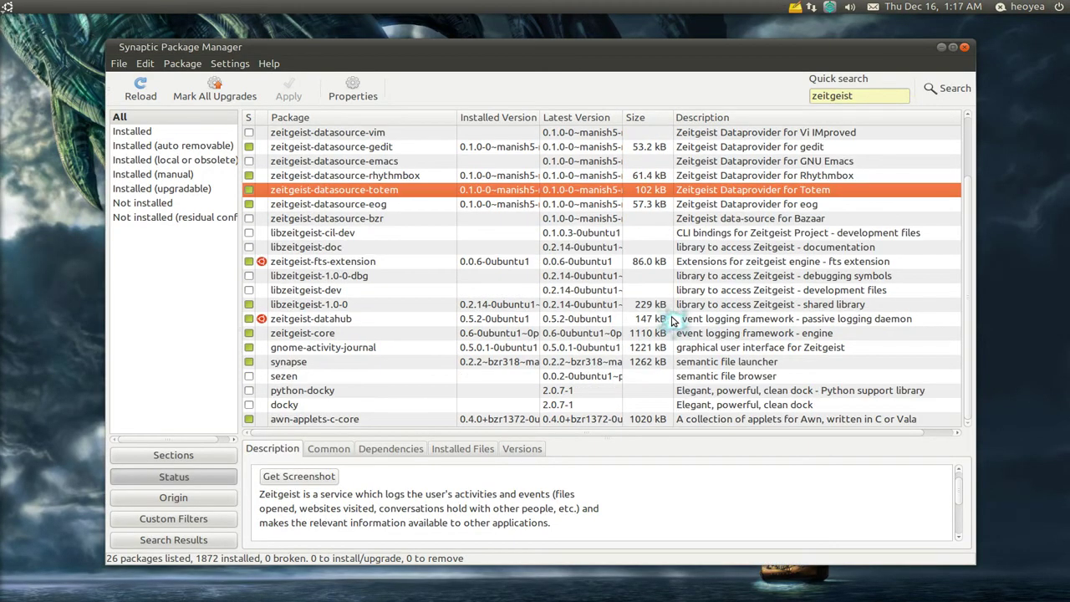
scroll(669, 310, "up", 1)
scroll(667, 309, "up", 1)
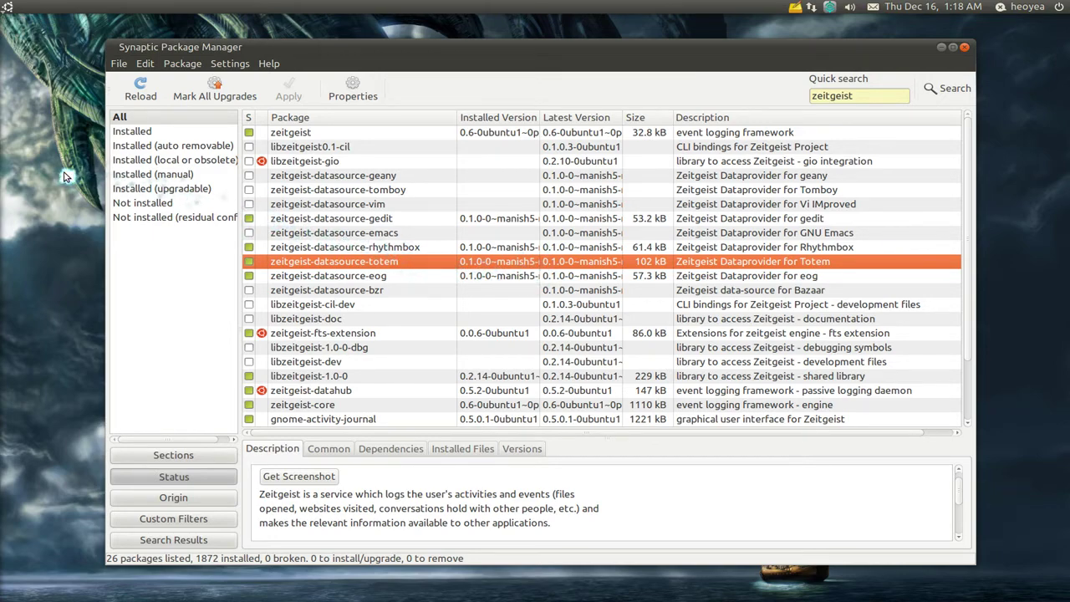
Switch to the browser, read the WebUpd8 article's installation instructions for the Chrome Zeitgeist extension, and return to the desktop
key("super+w")
left_click(291, 278)
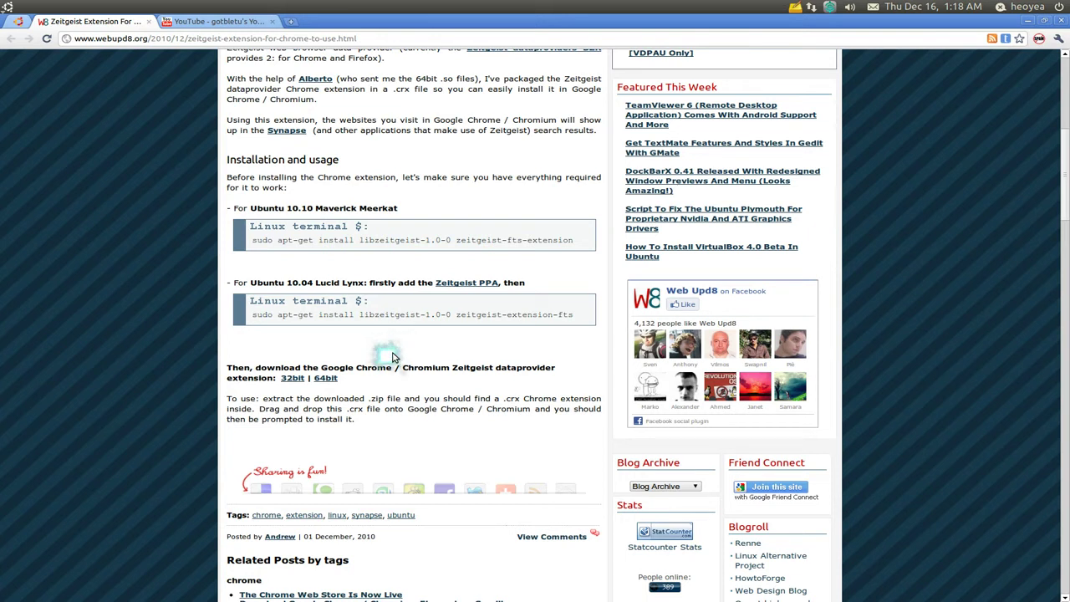
mouse_move(1069, 334)
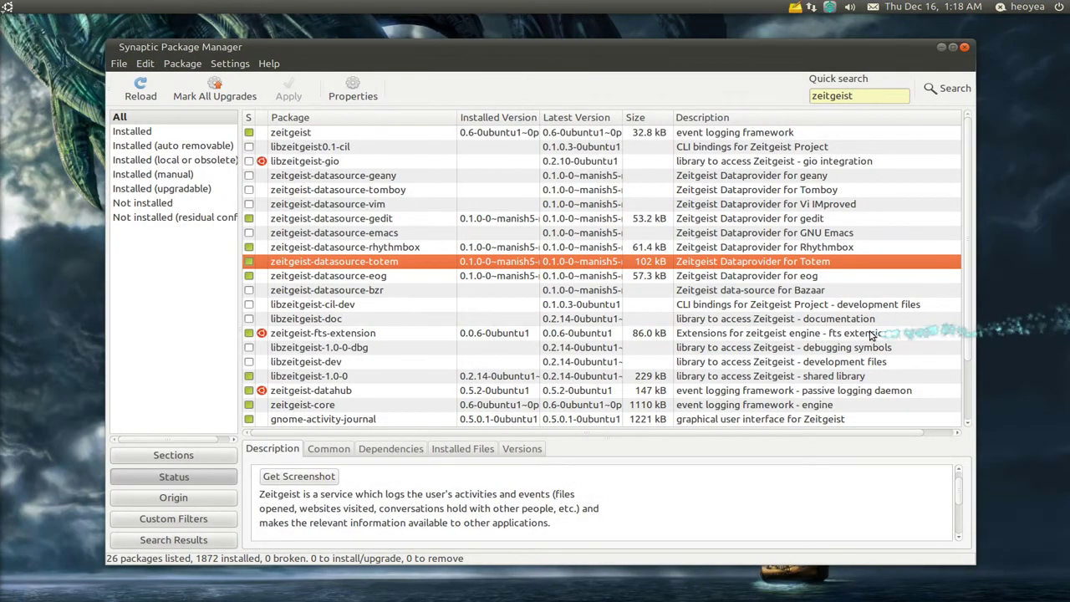
key("ctrl+alt+d")
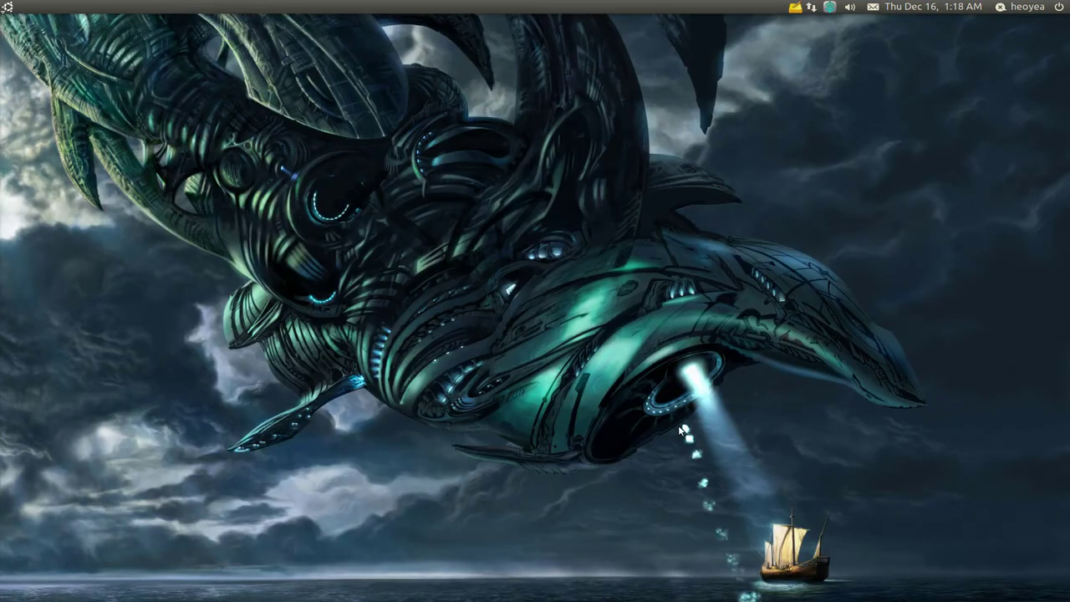
Launch Activity Journal from the desktop launcher with "jo", inspect yesterday evening's Visited Websites, and close the journal
key("ctrl+space")
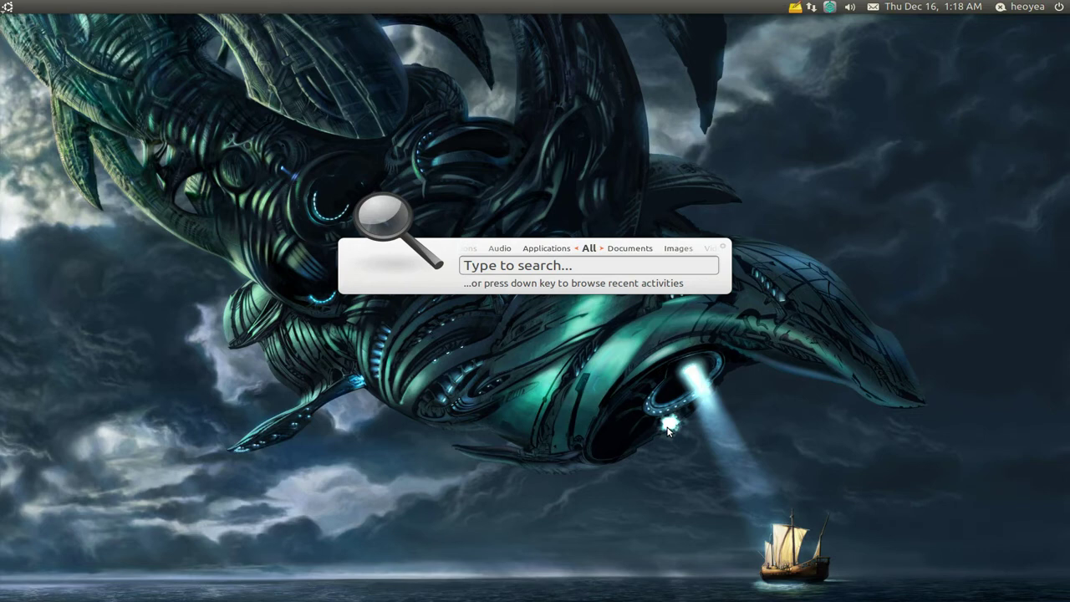
type("j")
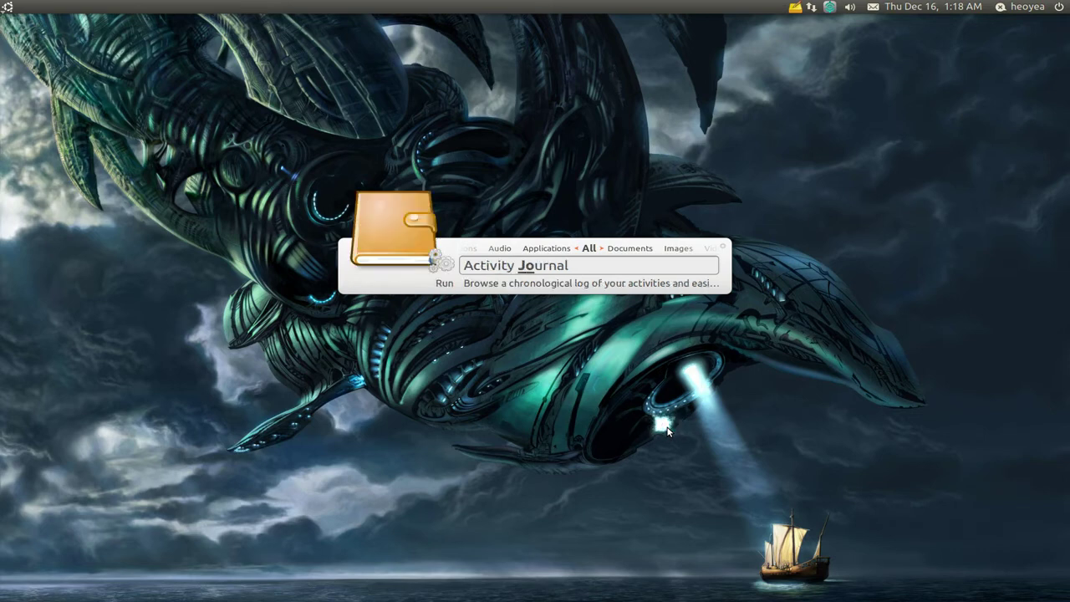
key("Return")
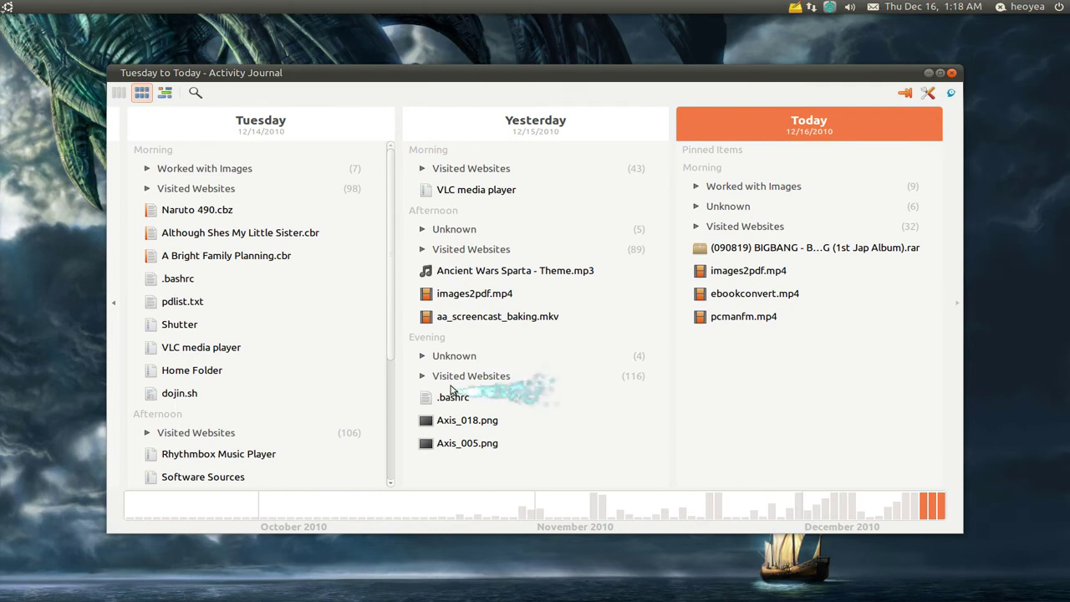
left_click(443, 380)
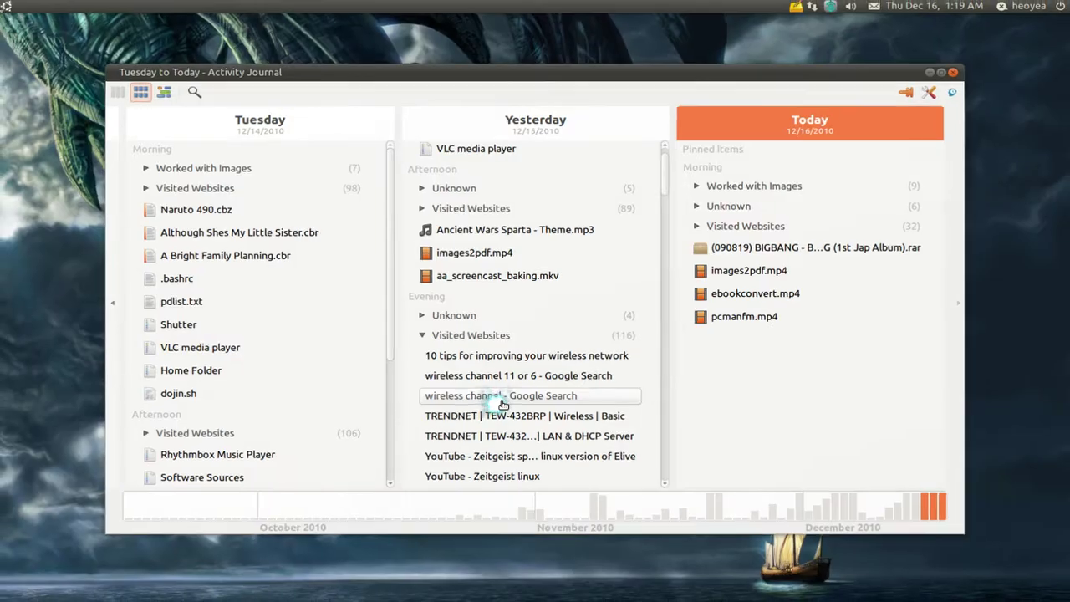
left_click(951, 74)
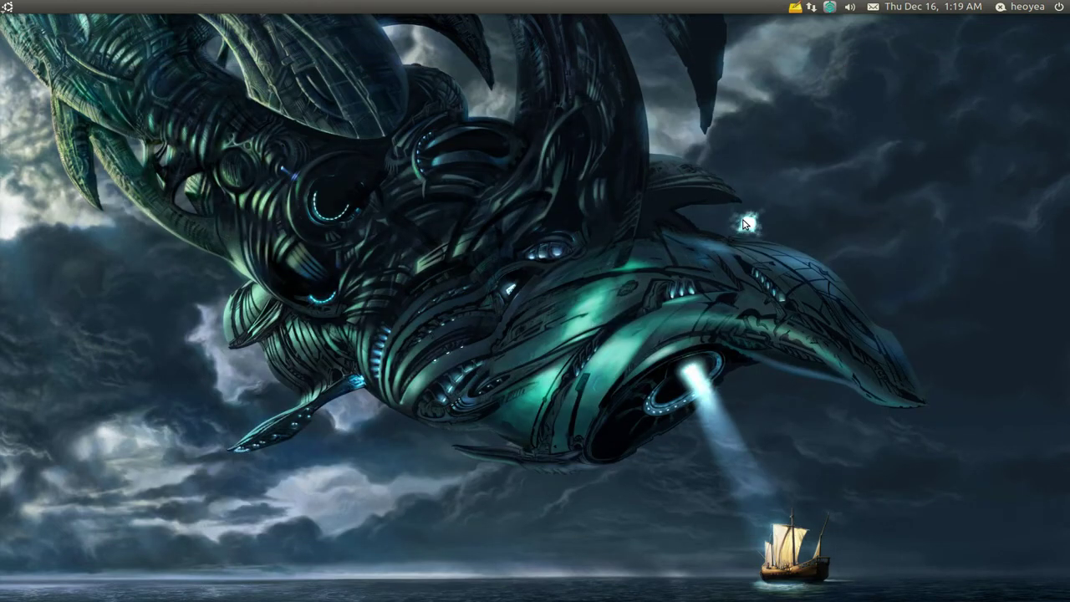